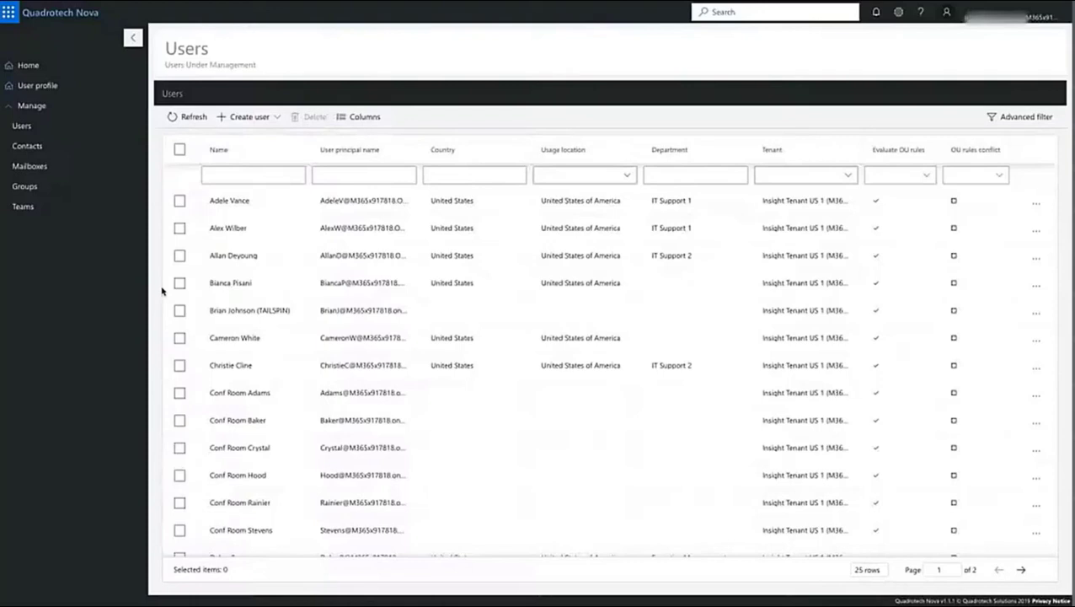
# Step: Open the fourth user's details on the Authentication tab
pyautogui.click(179, 284)
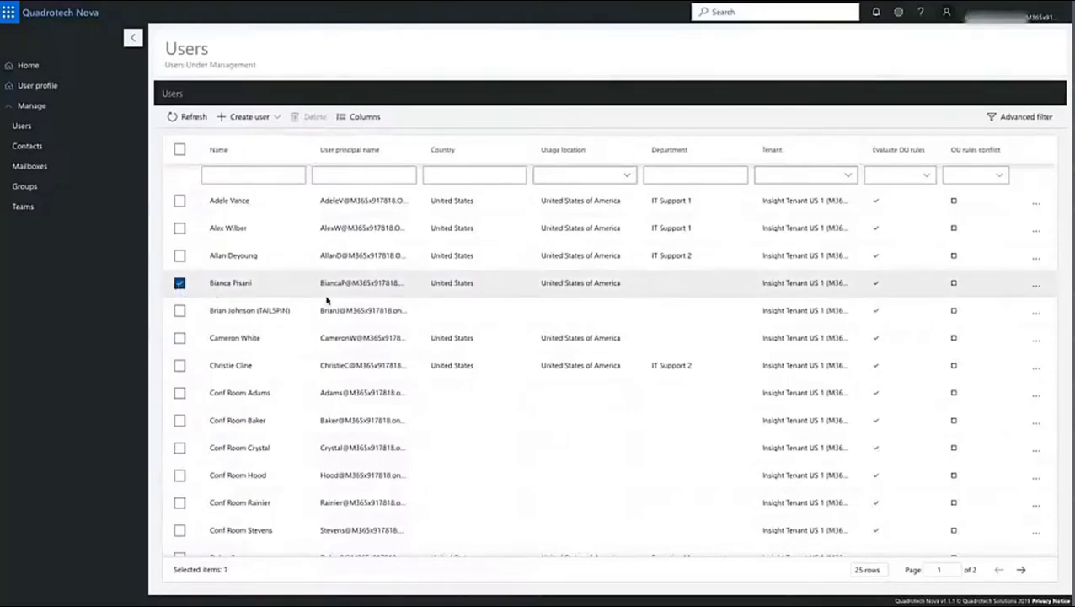
pyautogui.click(1035, 286)
pyautogui.click(982, 299)
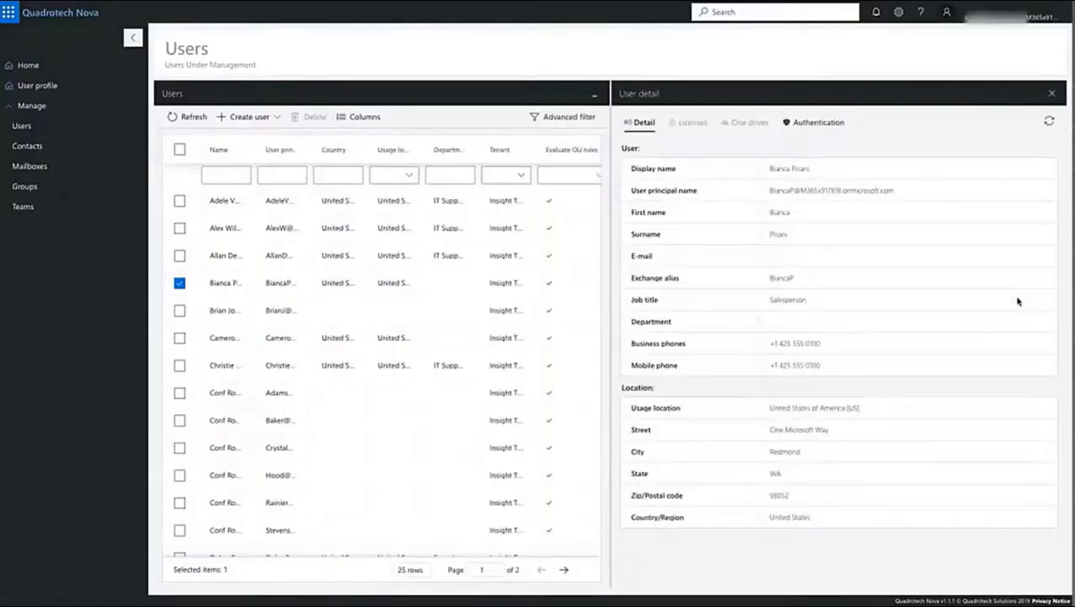
pyautogui.click(816, 123)
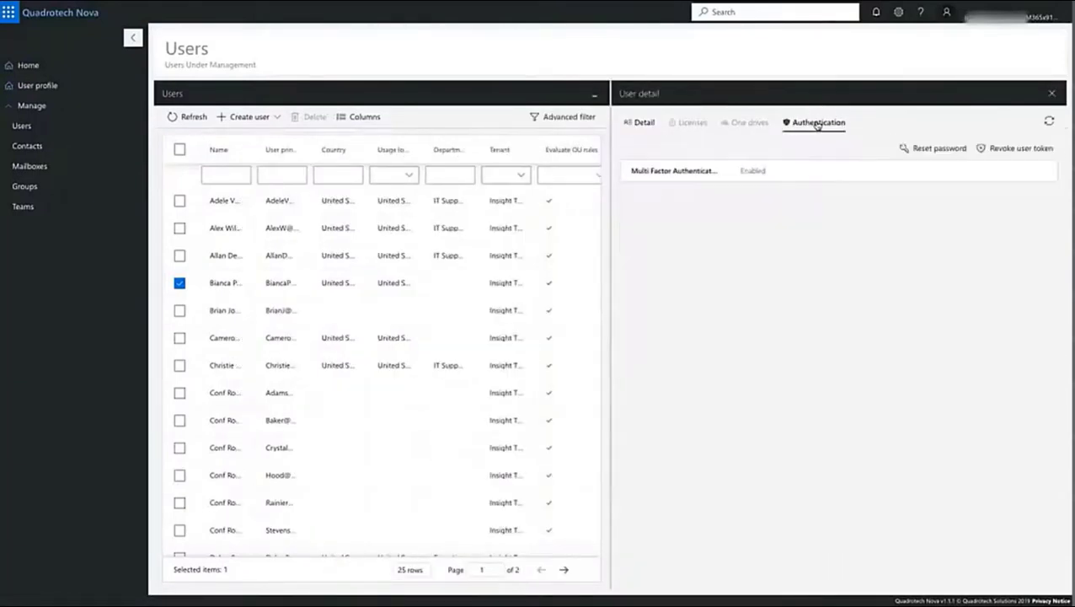
# Step: Reset the user's password to a new one, requiring a change at next sign-in
pyautogui.click(925, 148)
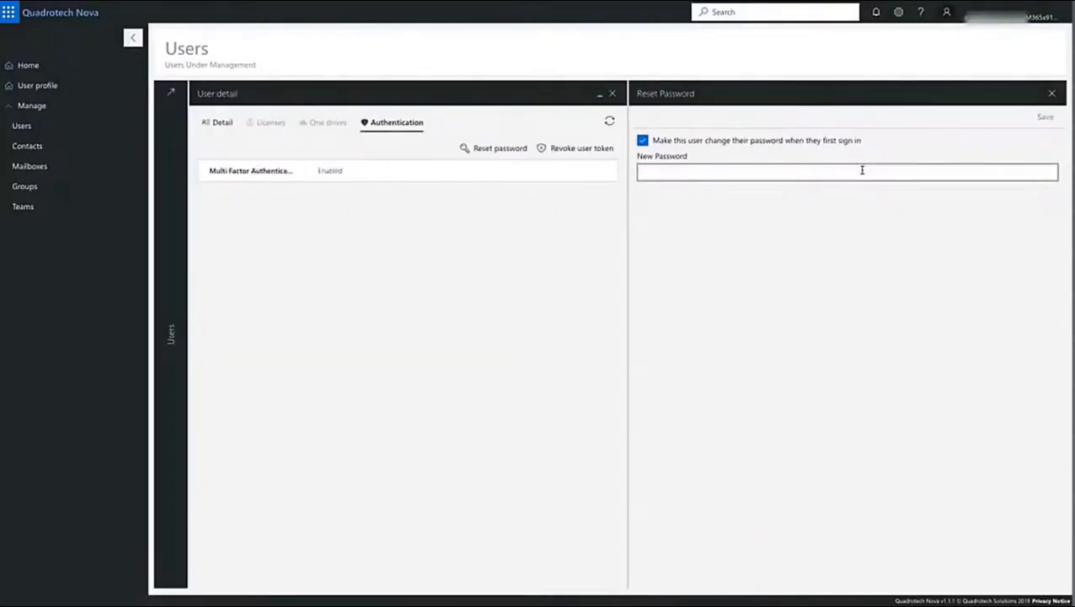
pyautogui.click(862, 170)
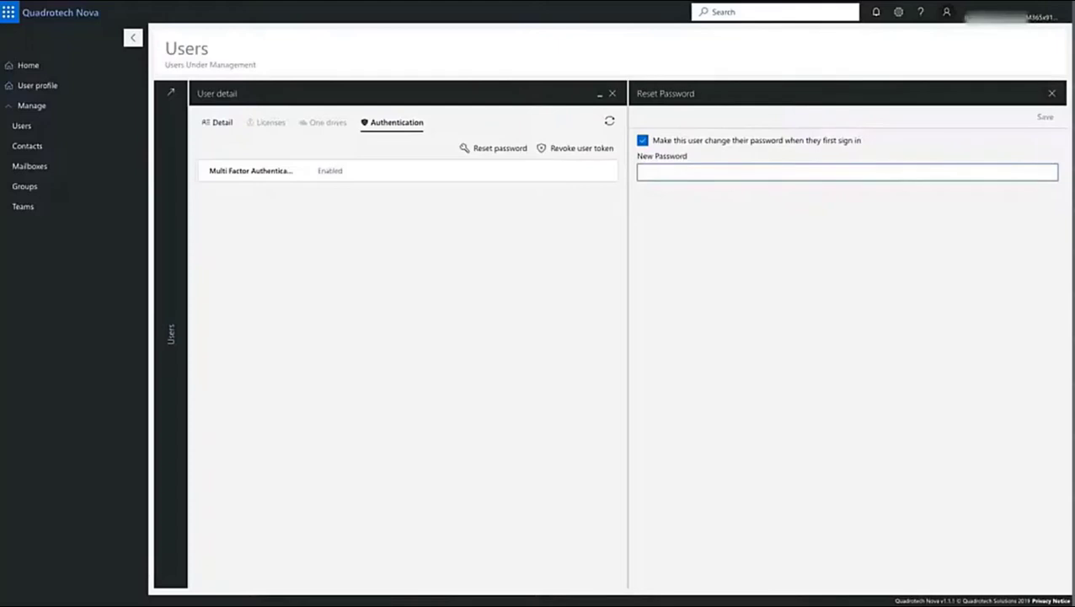
pyautogui.write('demo123$!')
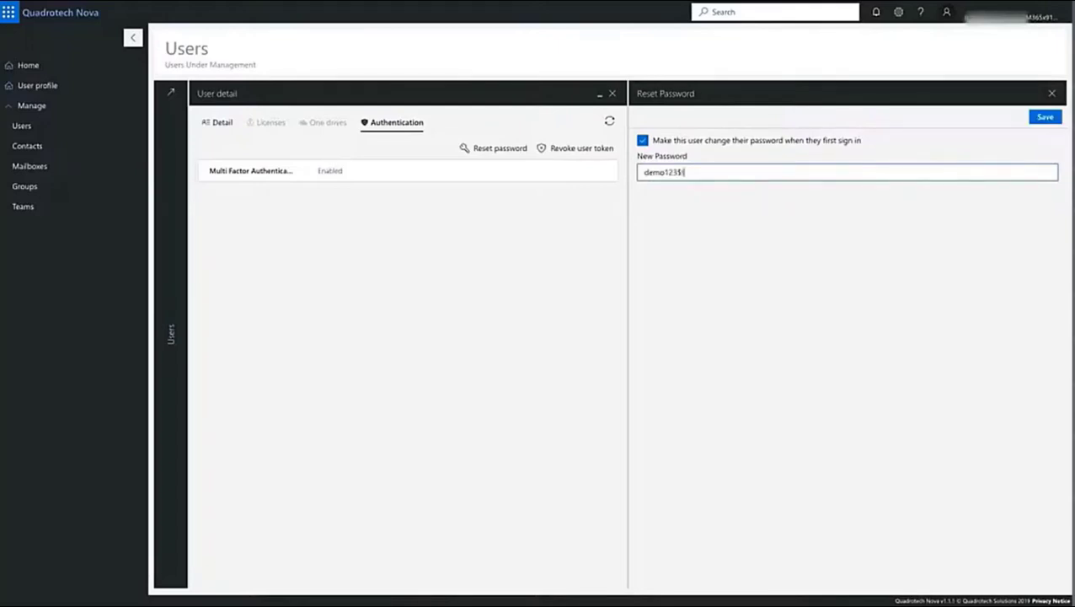
pyautogui.click(1056, 119)
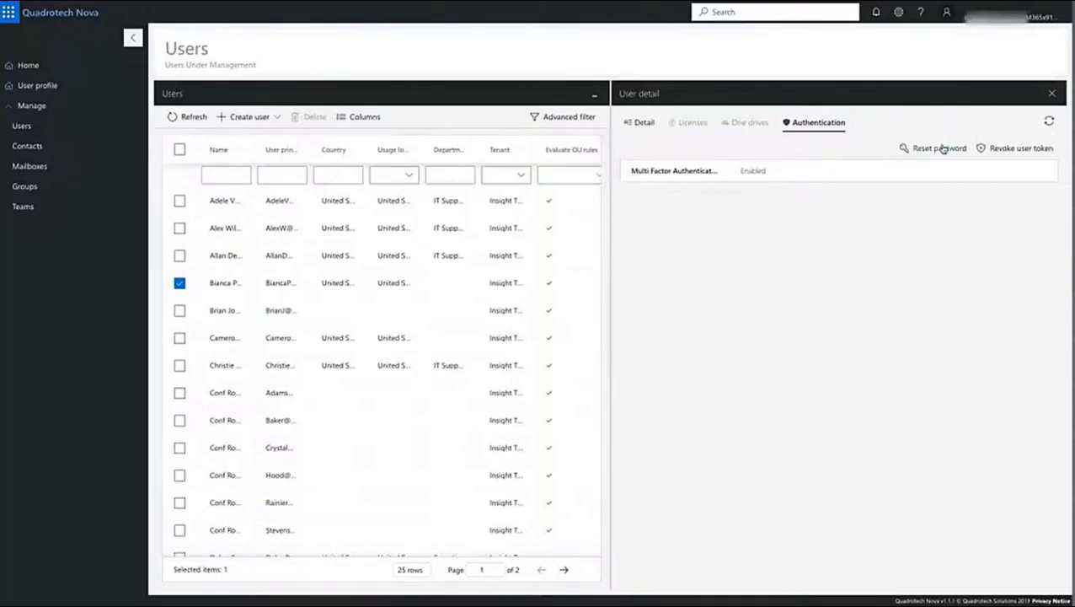
# Step: Revoke the user's tokens, close the details panel, and check the revoke job in notifications
pyautogui.click(1003, 149)
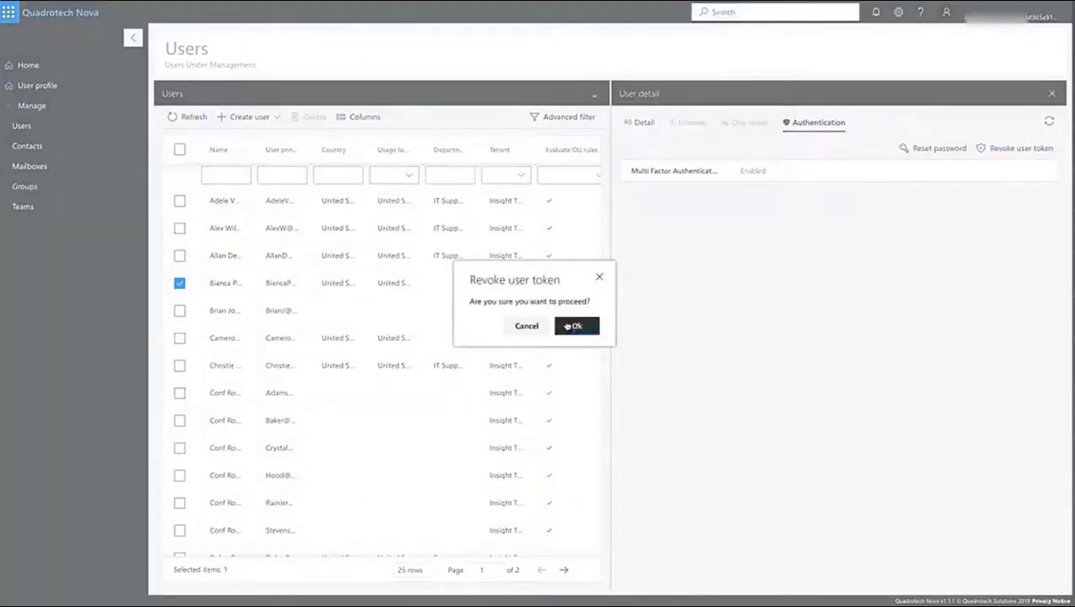
pyautogui.click(577, 325)
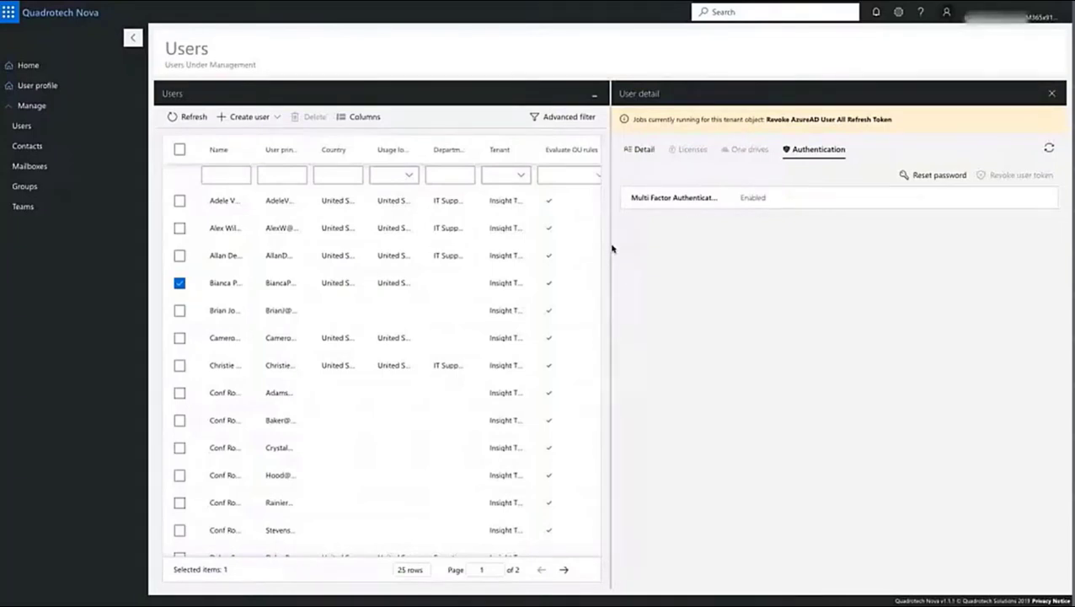
pyautogui.click(1053, 100)
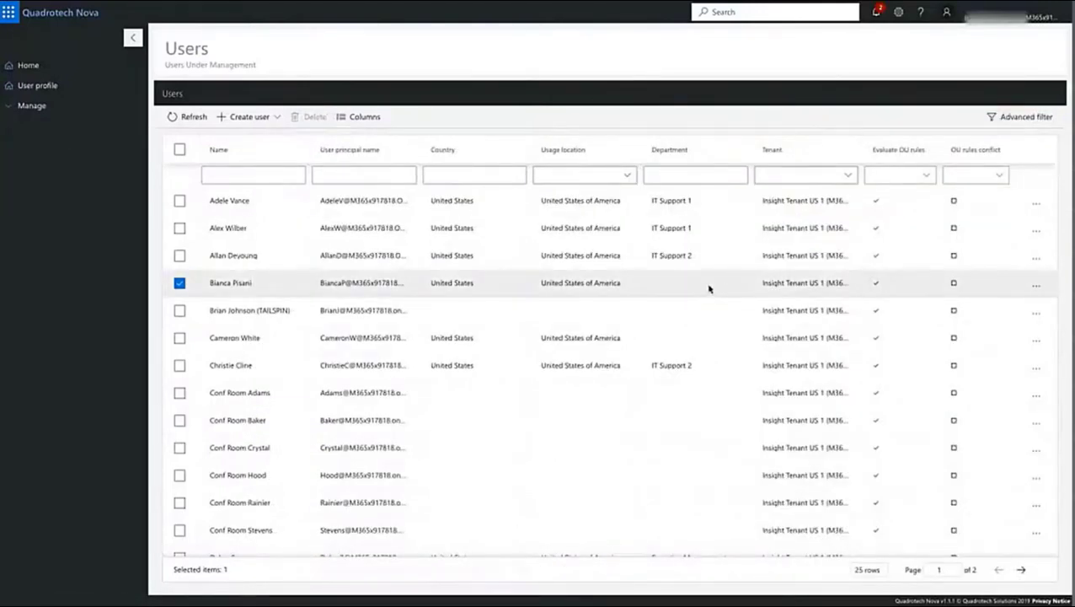
pyautogui.click(877, 12)
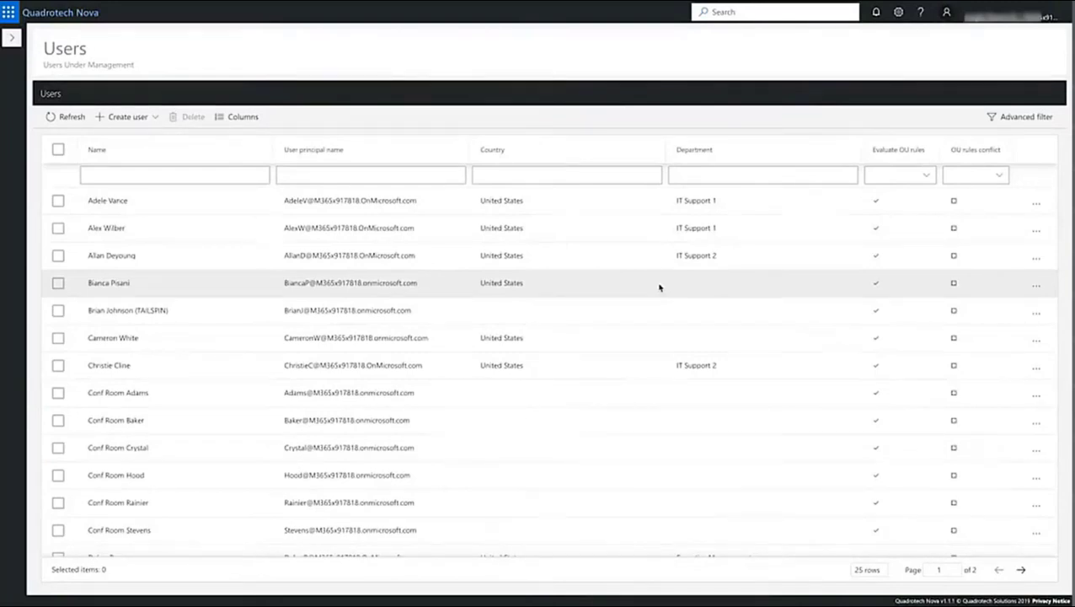
# Step: Open the Set Out of Office form from the R&D user's mailbox Automatic replies
pyautogui.scroll(-4, 224, 422)
pyautogui.click(125, 436)
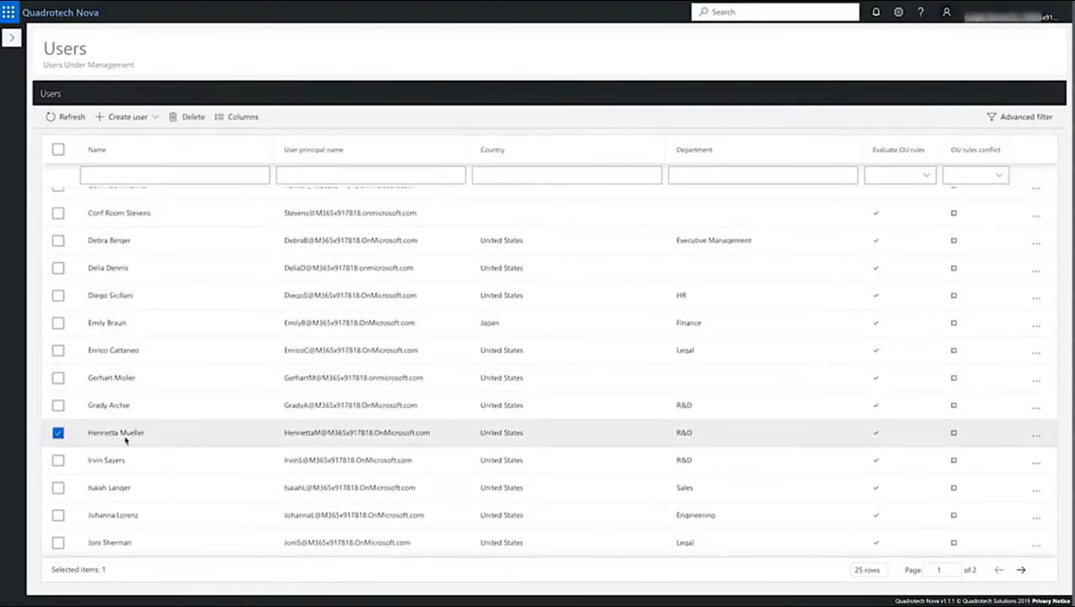
pyautogui.click(1036, 435)
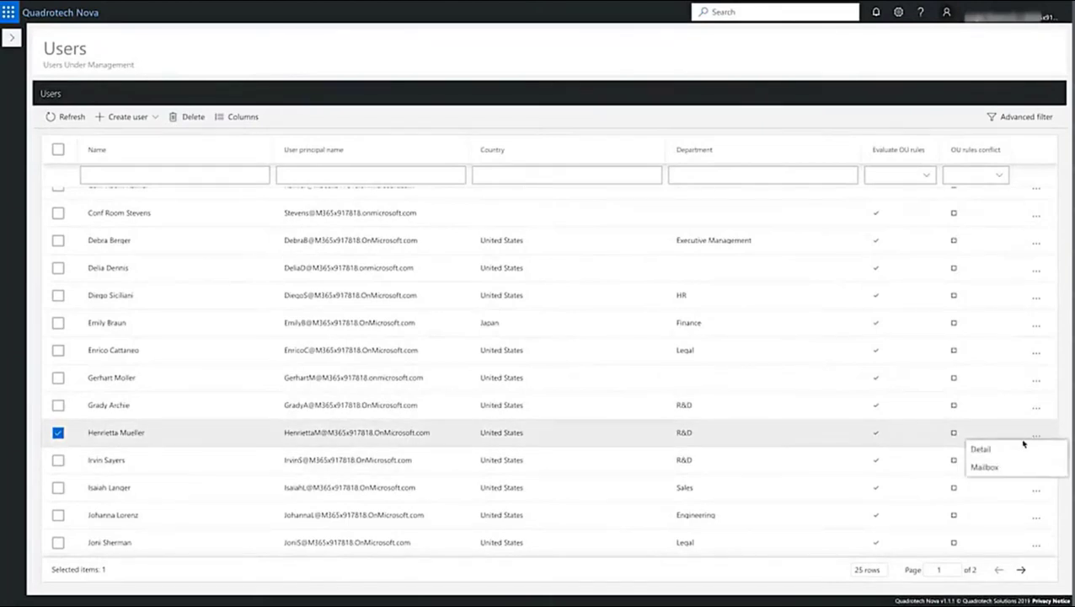
pyautogui.click(986, 467)
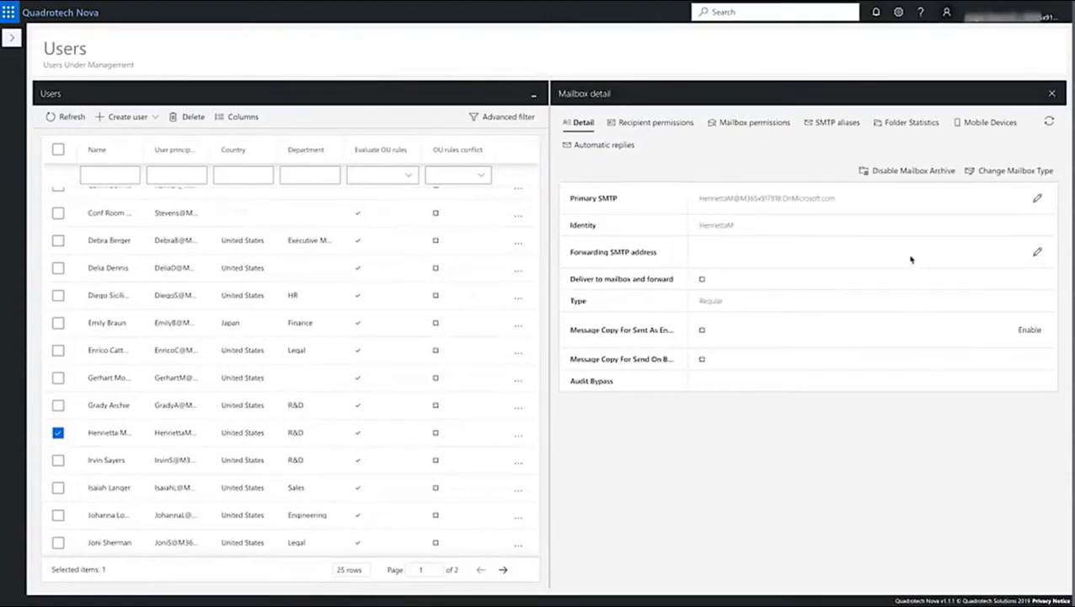
pyautogui.click(589, 146)
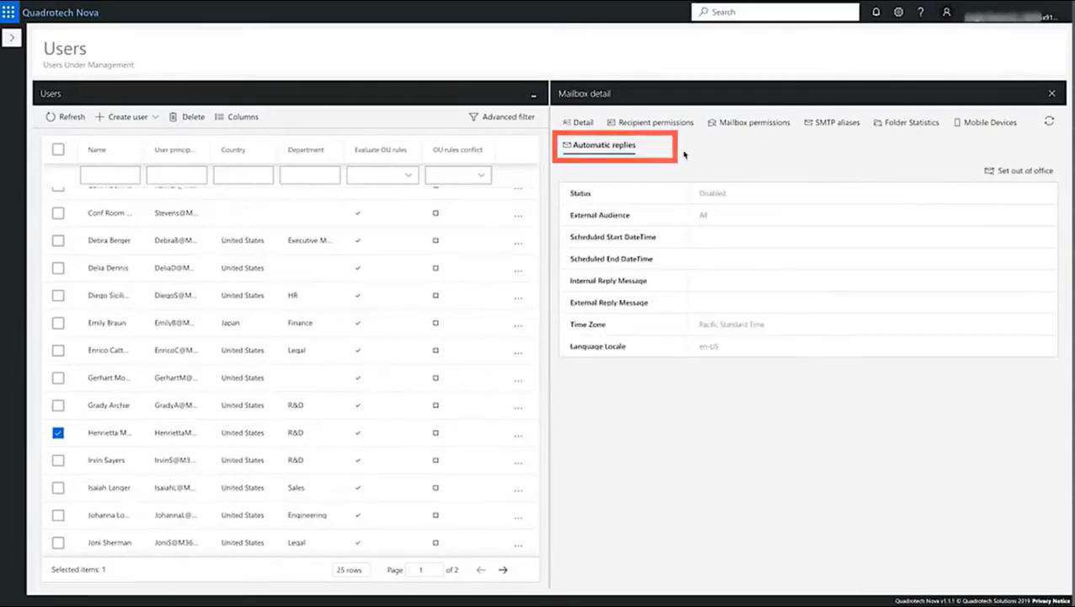
pyautogui.click(1035, 170)
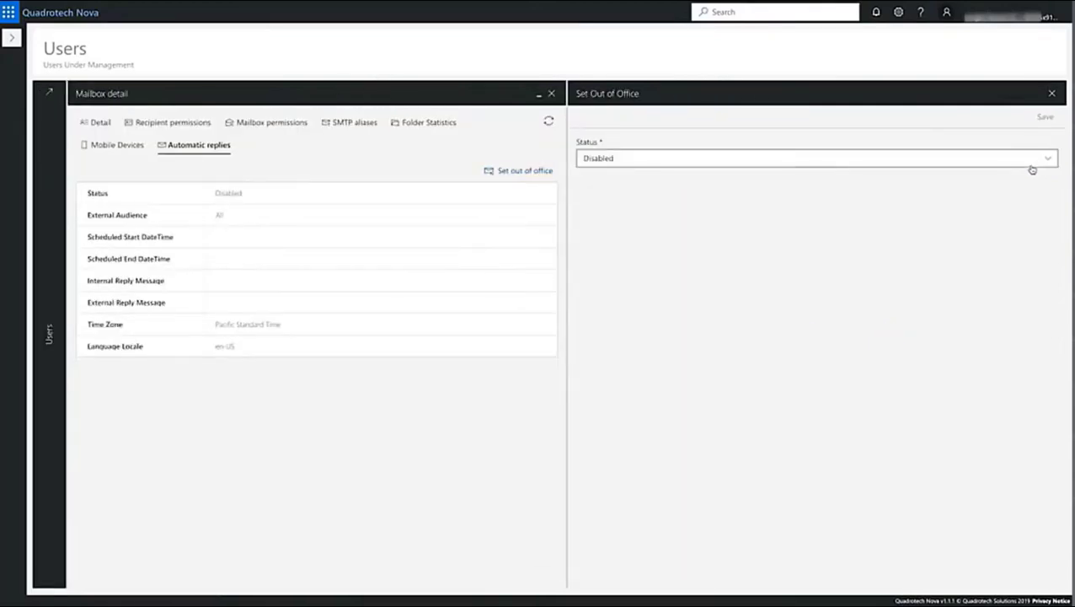
# Step: Set the out-of-office status to Scheduled, starting 27 May at 08:00
pyautogui.click(968, 157)
pyautogui.click(648, 211)
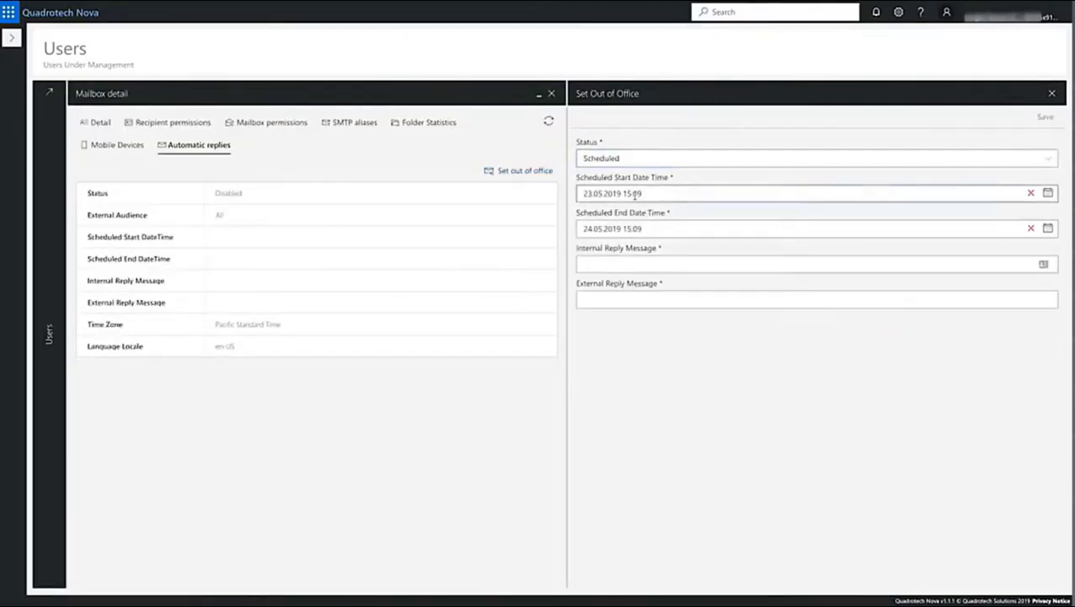
pyautogui.click(635, 193)
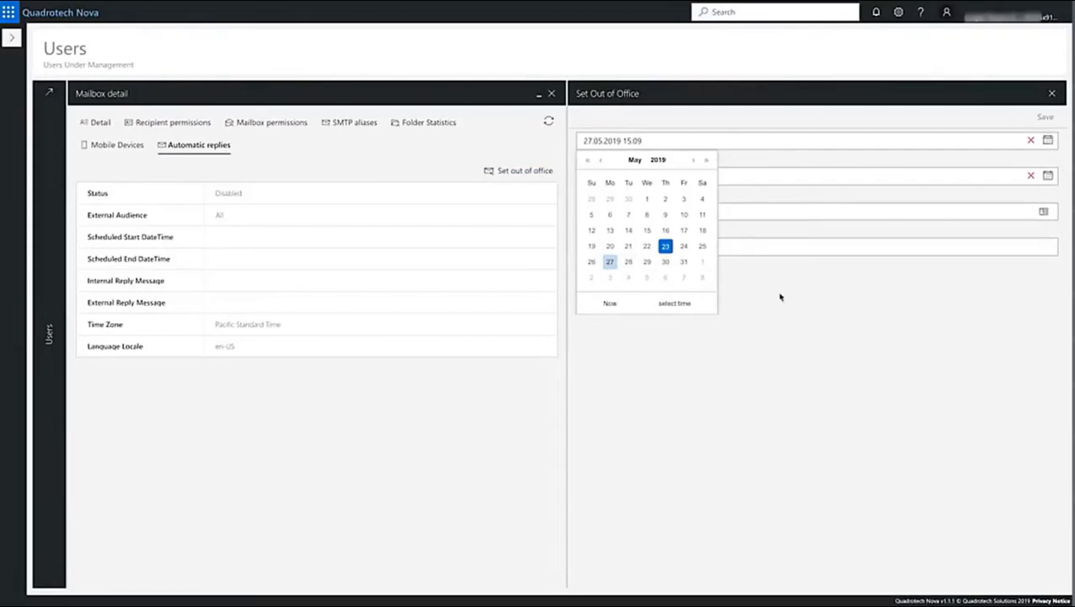
pyautogui.click(684, 303)
pyautogui.moveTo(643, 252); pyautogui.dragTo(656, 205)
pyautogui.click(610, 212)
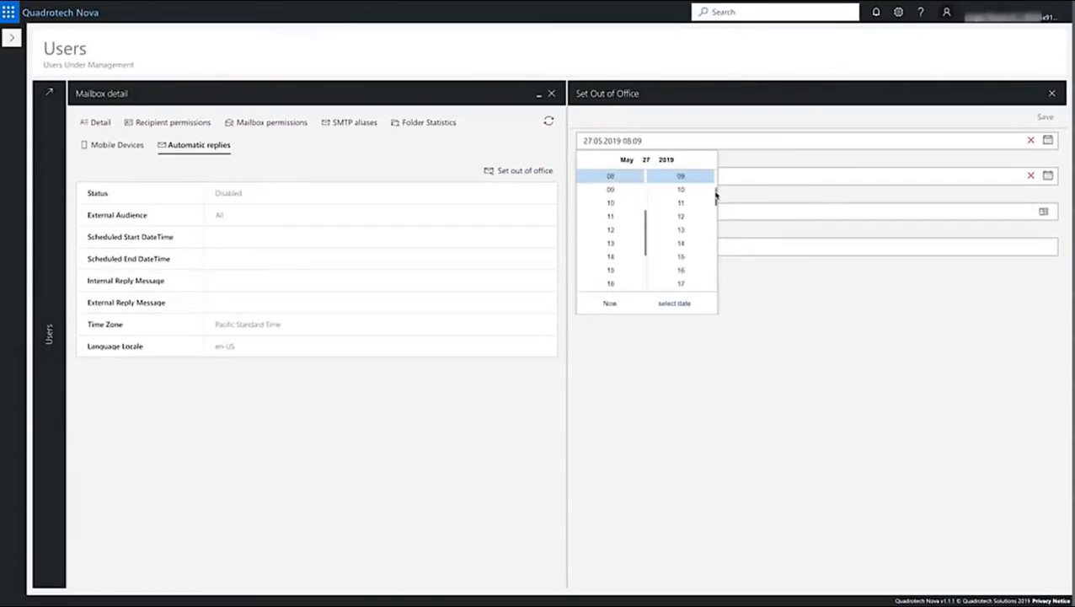
pyautogui.scroll(3, 713, 172)
pyautogui.click(684, 178)
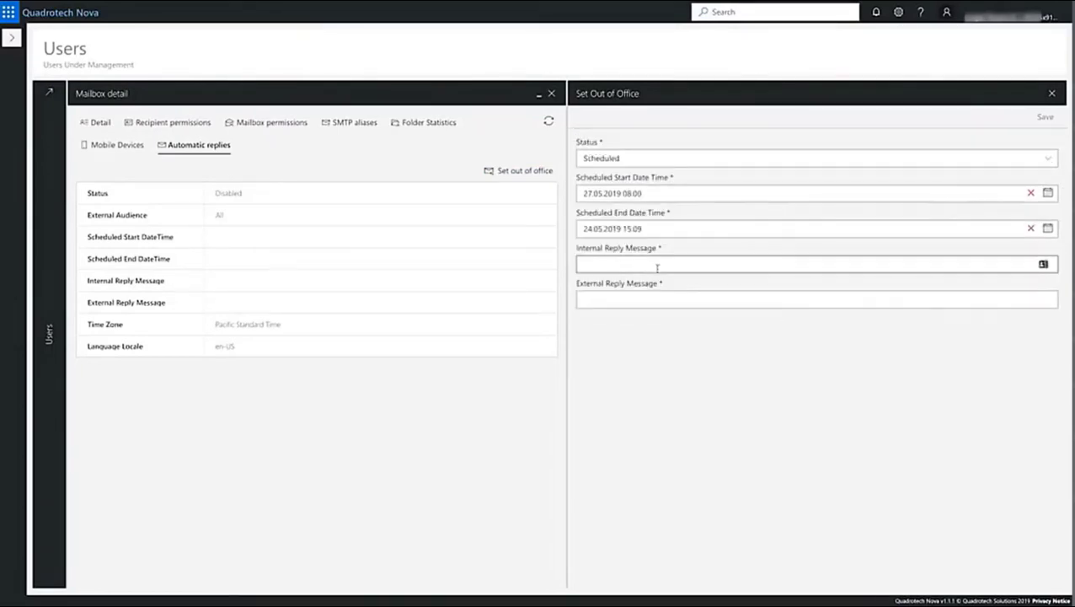
# Step: Set the out-of-office end to 31 May at 17:00
pyautogui.click(642, 227)
pyautogui.click(683, 271)
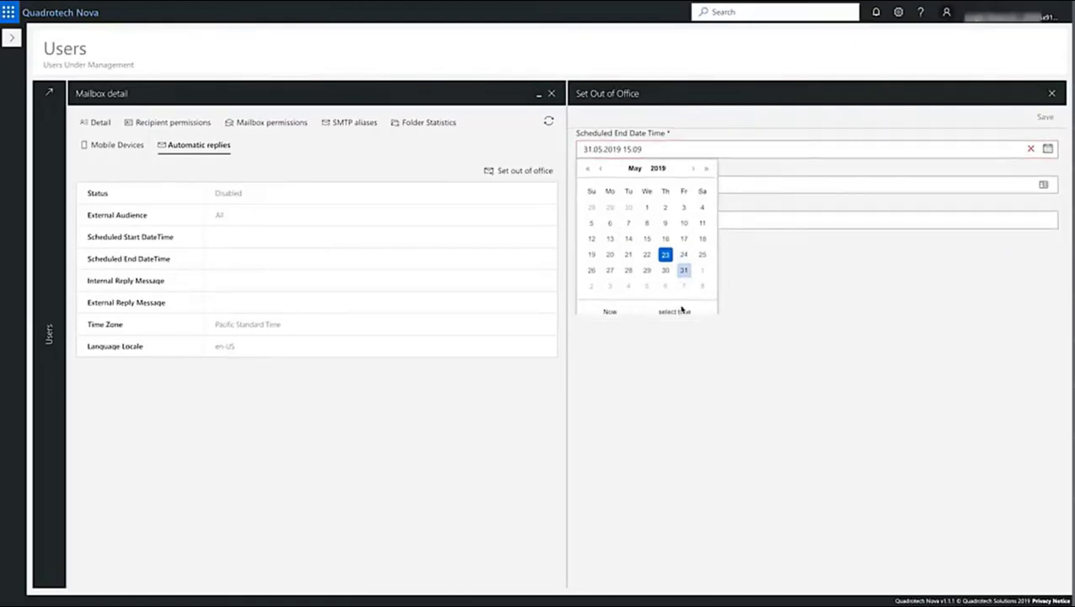
pyautogui.click(674, 309)
pyautogui.click(610, 206)
pyautogui.click(684, 180)
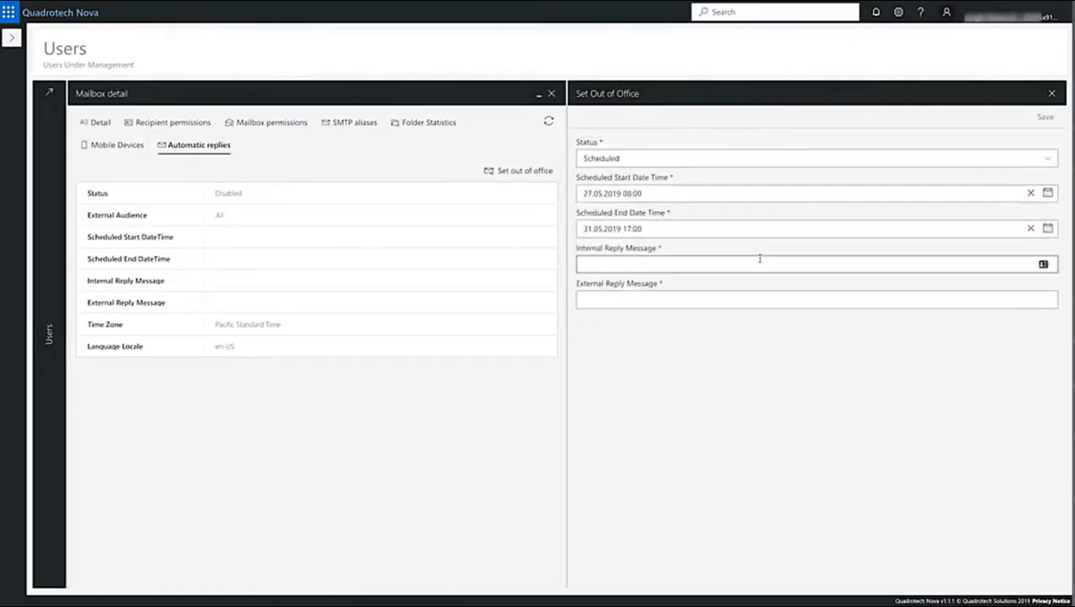
# Step: Use 'Hi, I'm on vacation until 31st May.' as internal and external reply, and save
pyautogui.click(751, 264)
pyautogui.write("Hi, I'm on vacation until 31st May.")
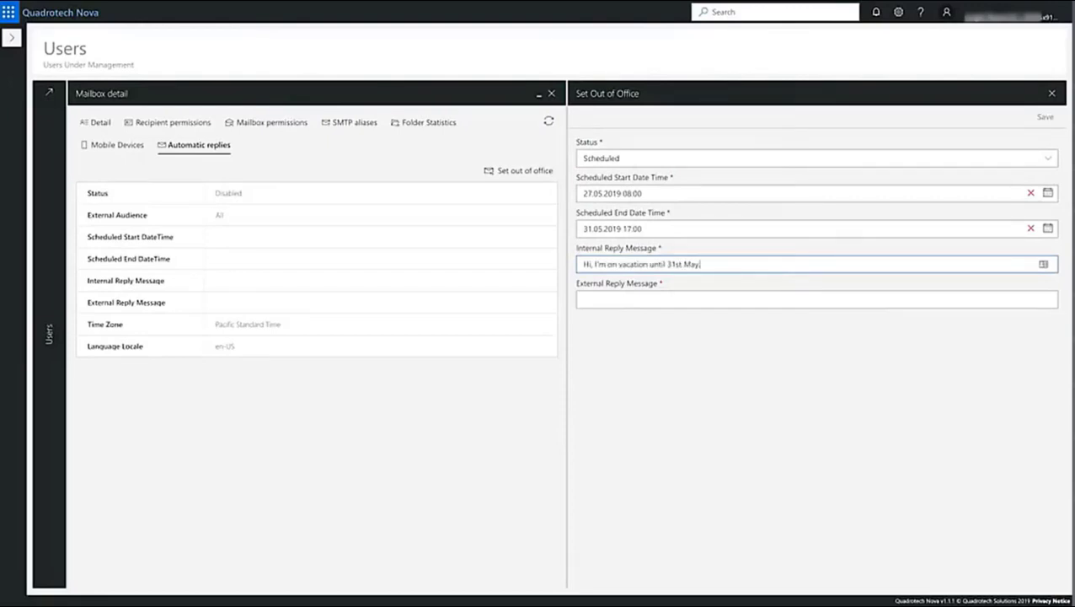
pyautogui.hotkey('ctrl', 'a')
pyautogui.hotkey('ctrl', 'c')
pyautogui.click(741, 297)
pyautogui.hotkey('ctrl', 'v')
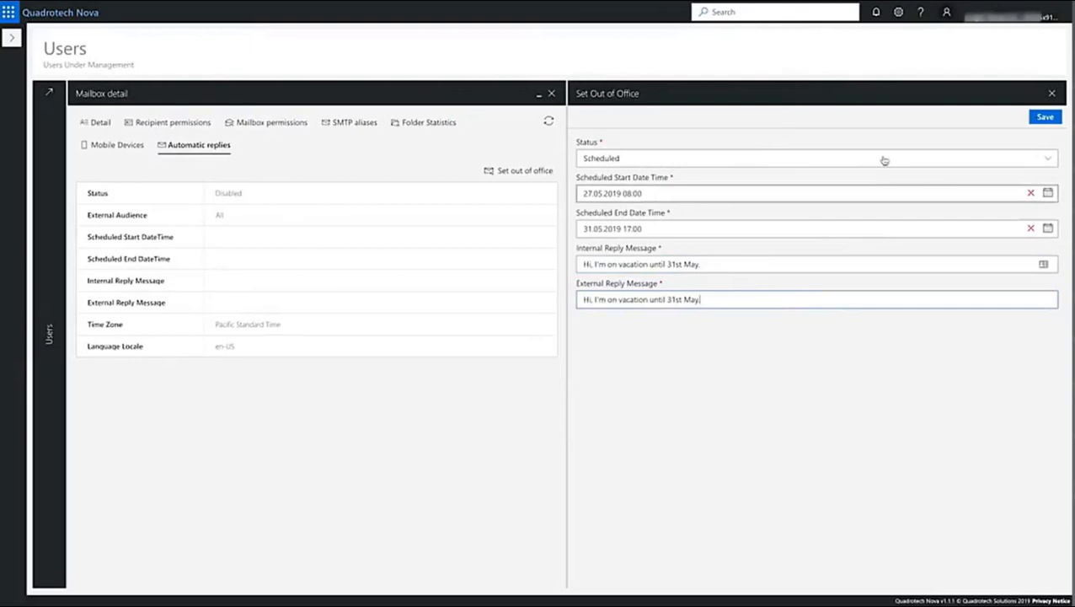
pyautogui.click(1045, 118)
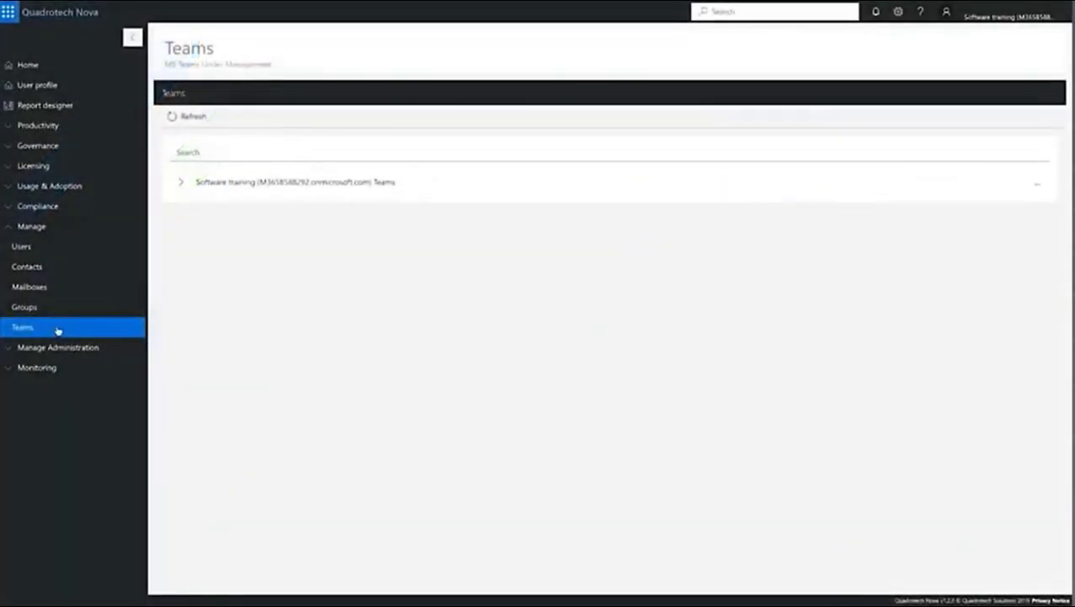
# Step: Expand the tenant's teams and the channels of X1050 Launch Team and Business Development
pyautogui.click(180, 183)
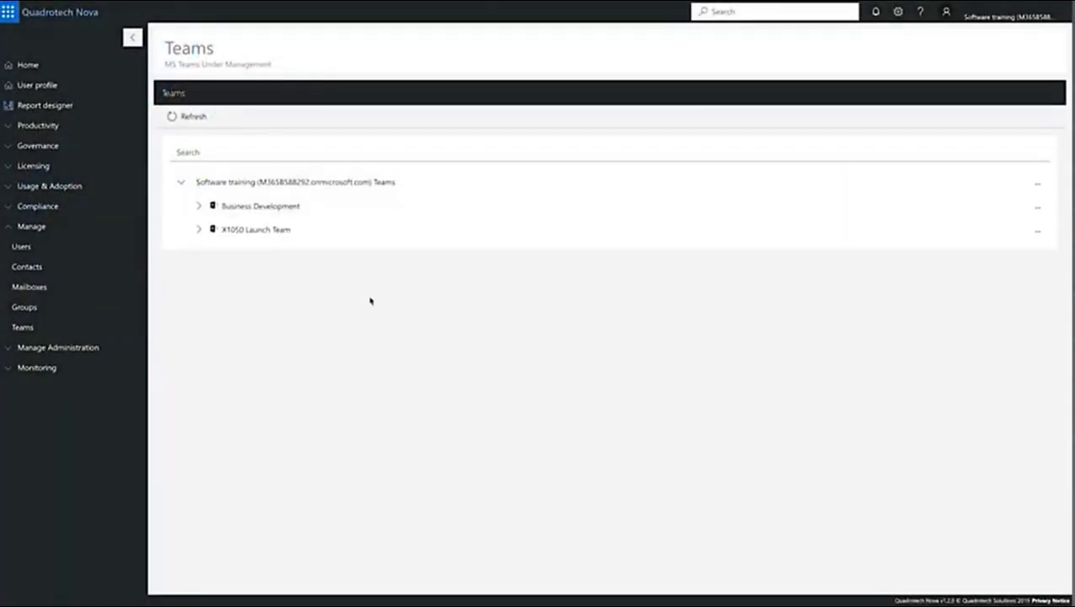
pyautogui.click(201, 231)
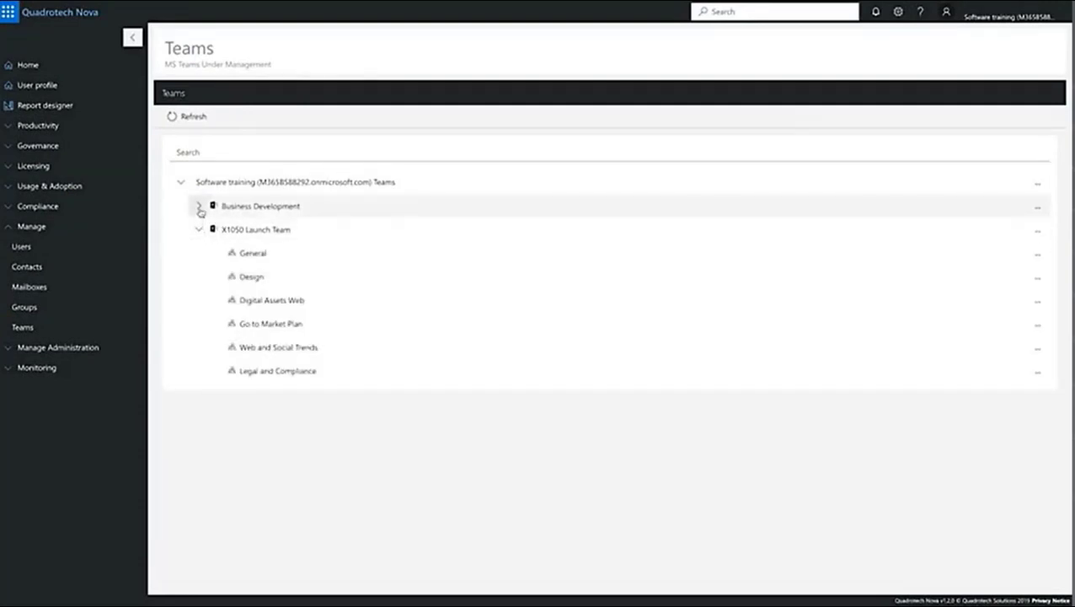
pyautogui.click(200, 208)
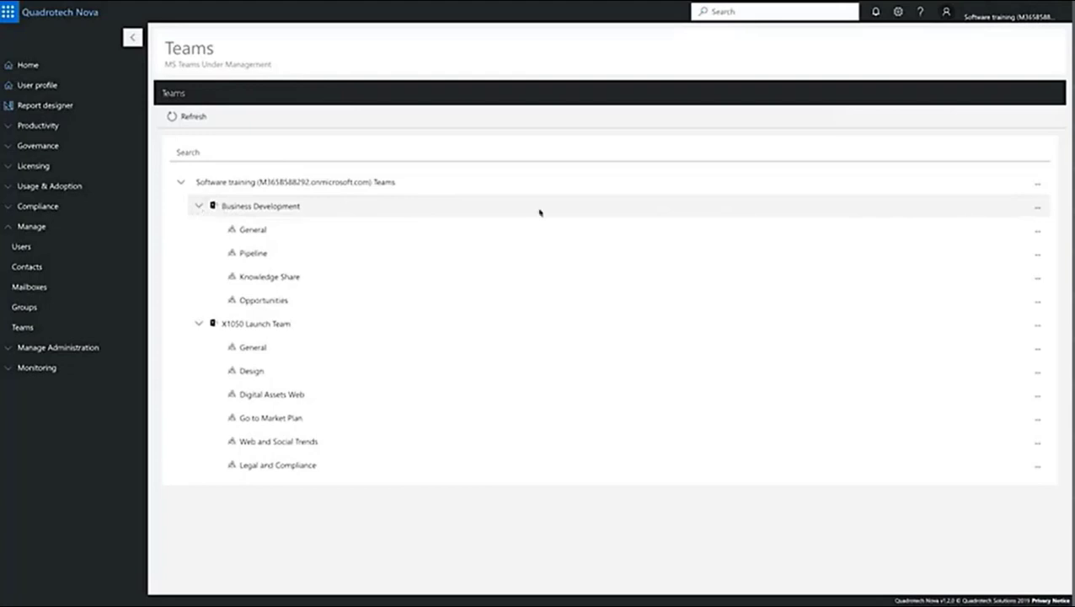
# Step: Open the Create Team form, look through it, and close it without saving
pyautogui.click(1038, 184)
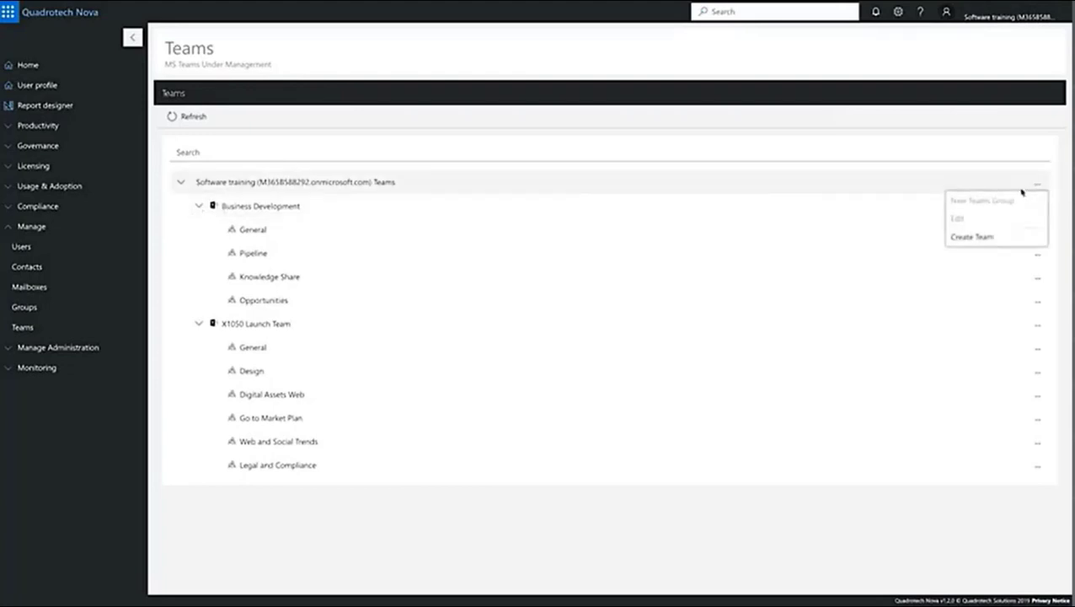
pyautogui.click(986, 235)
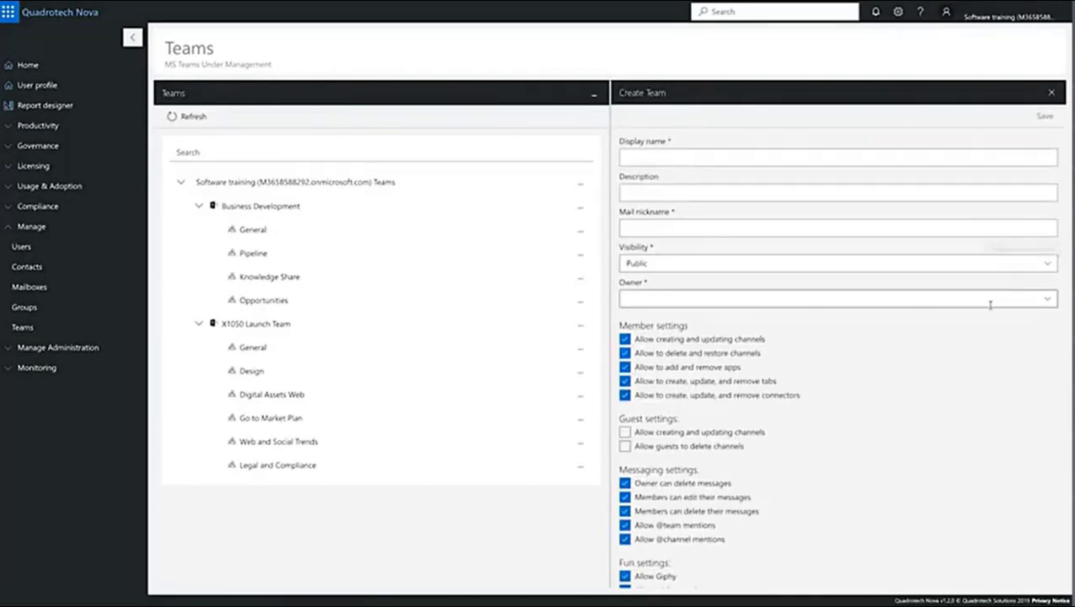
pyautogui.scroll(-1, 990, 305)
pyautogui.scroll(-1, 990, 305)
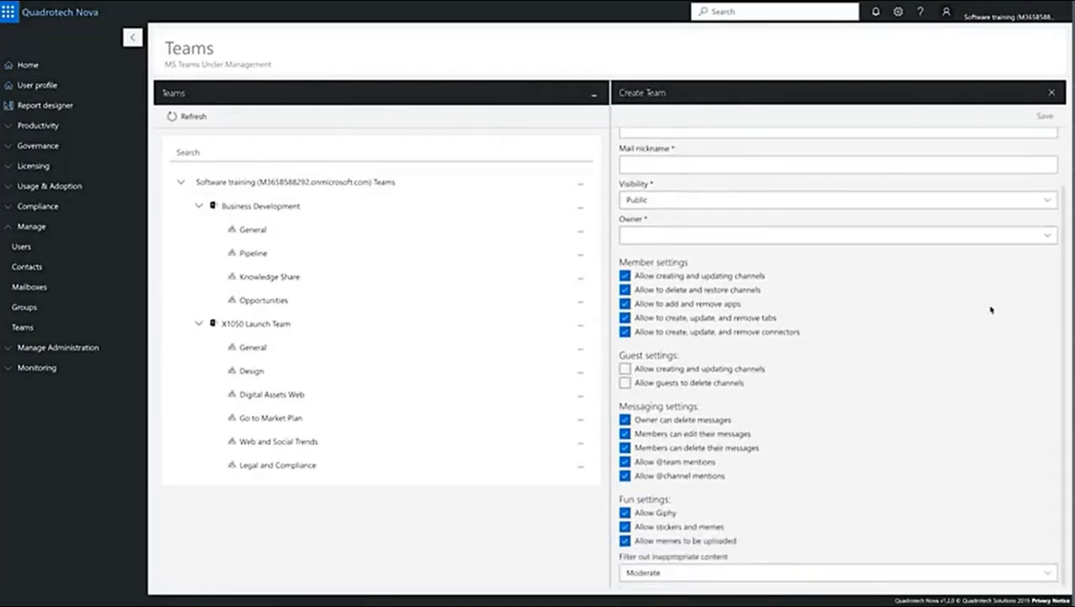
pyautogui.scroll(2, 990, 305)
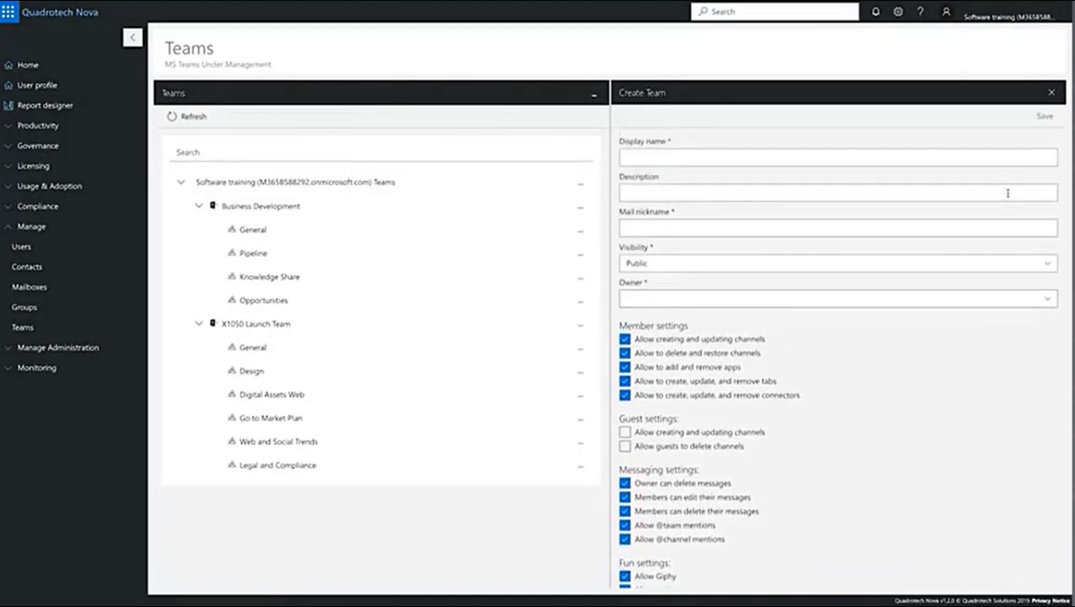
pyautogui.click(1052, 92)
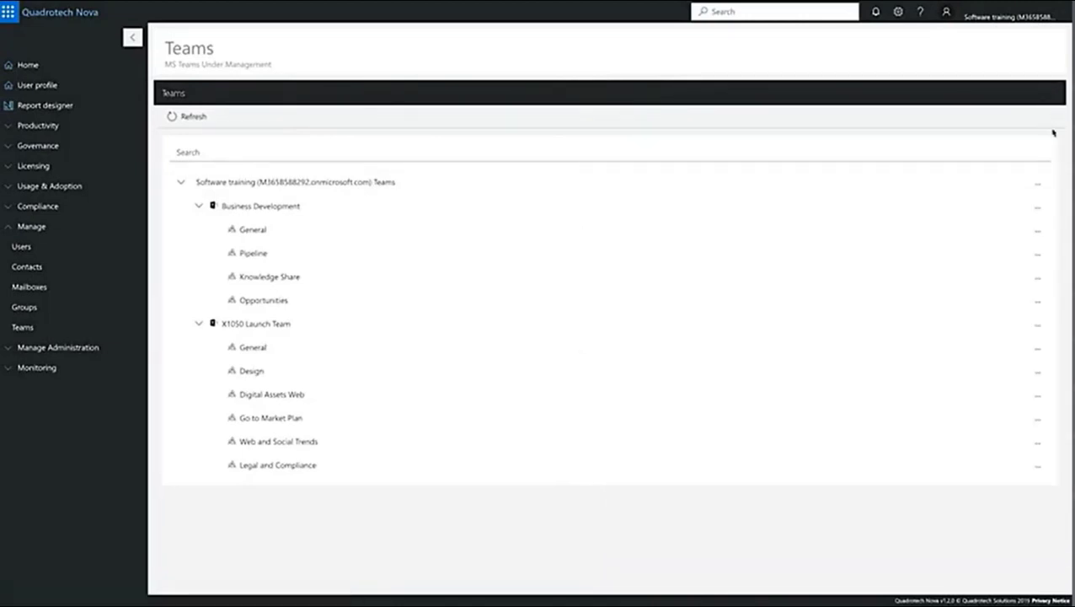
pyautogui.click(1037, 208)
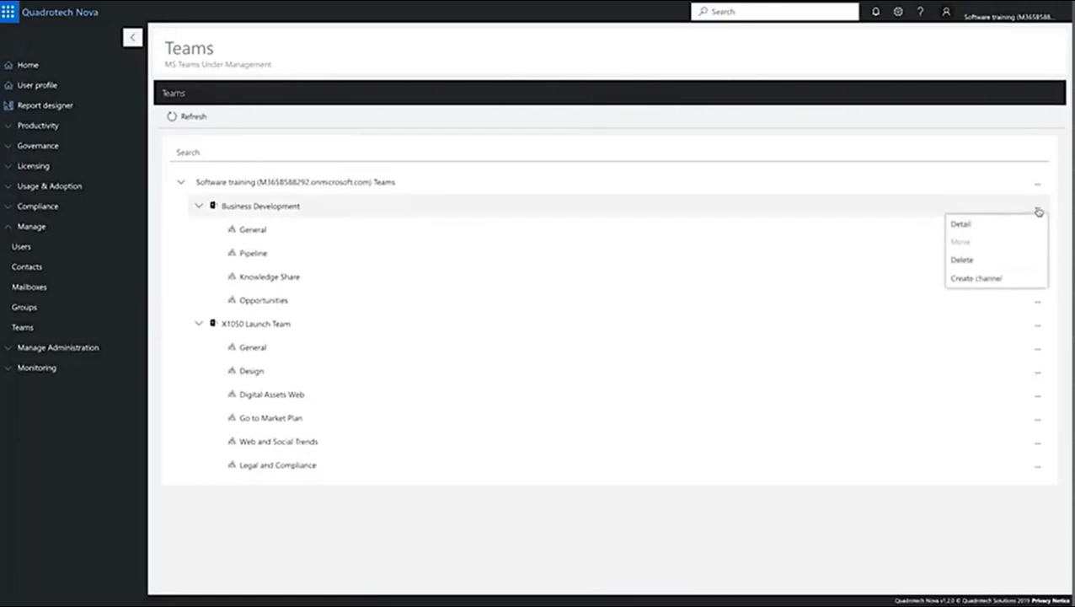
# Step: Add a 'Closed deals' channel to the Business Development team and save it
pyautogui.click(1024, 223)
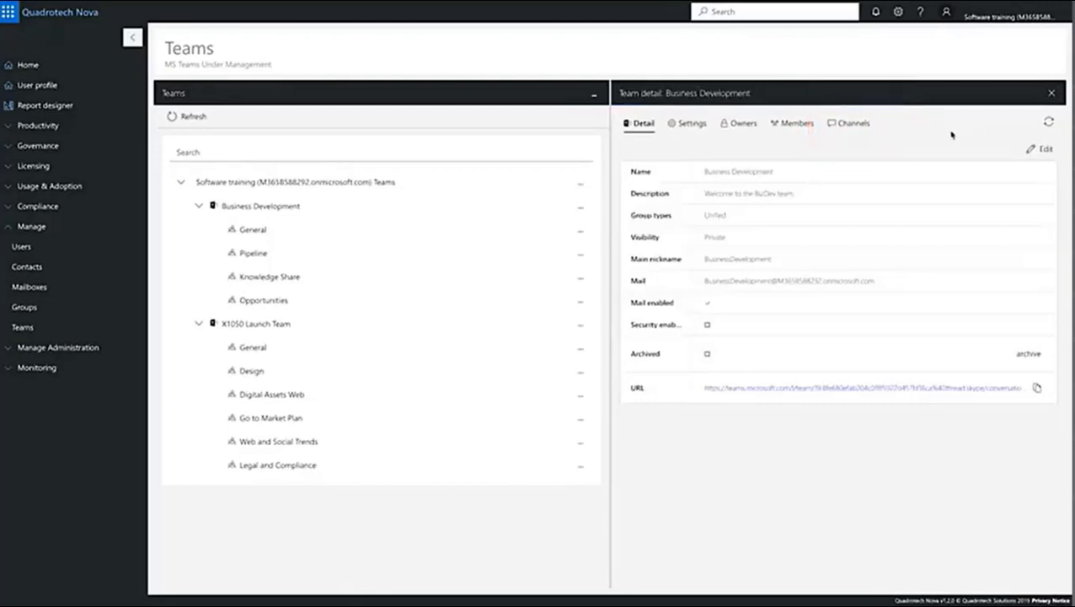
pyautogui.click(841, 125)
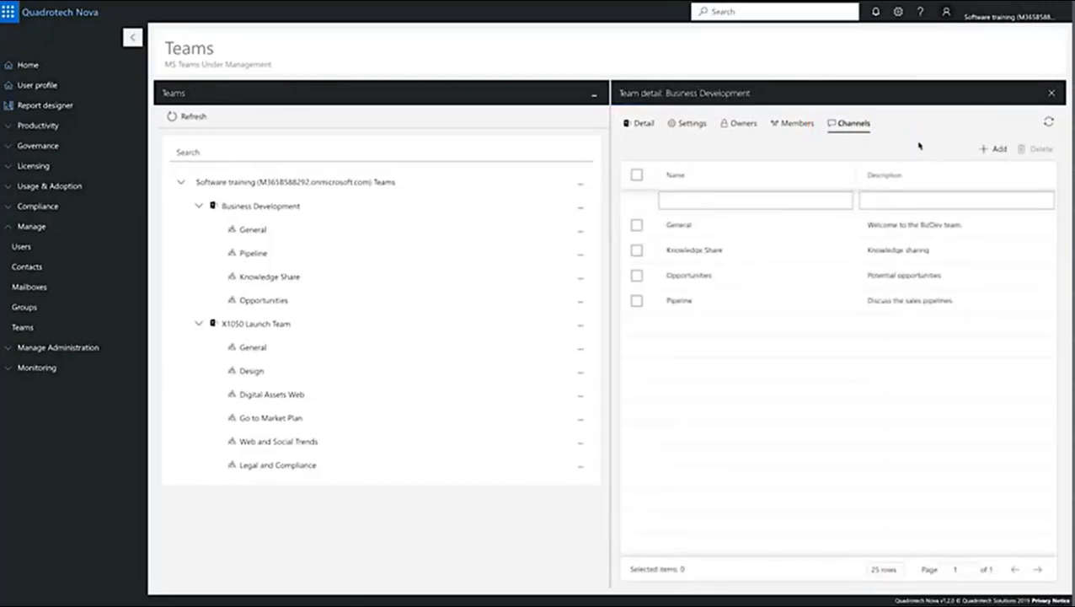
pyautogui.click(993, 148)
pyautogui.click(816, 156)
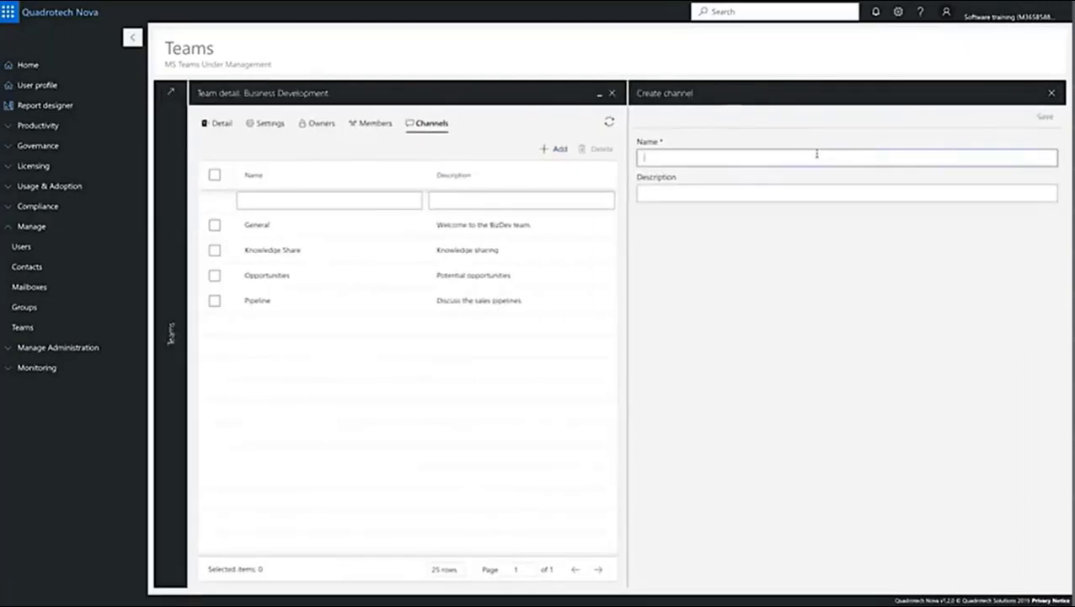
pyautogui.write('Coosed deals')
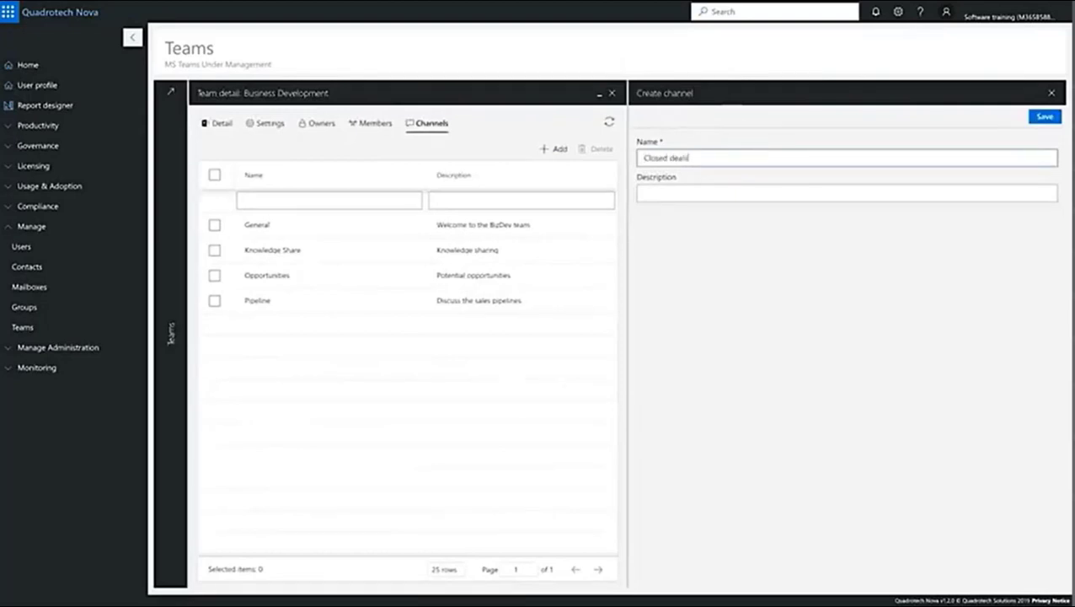
pyautogui.click(1045, 123)
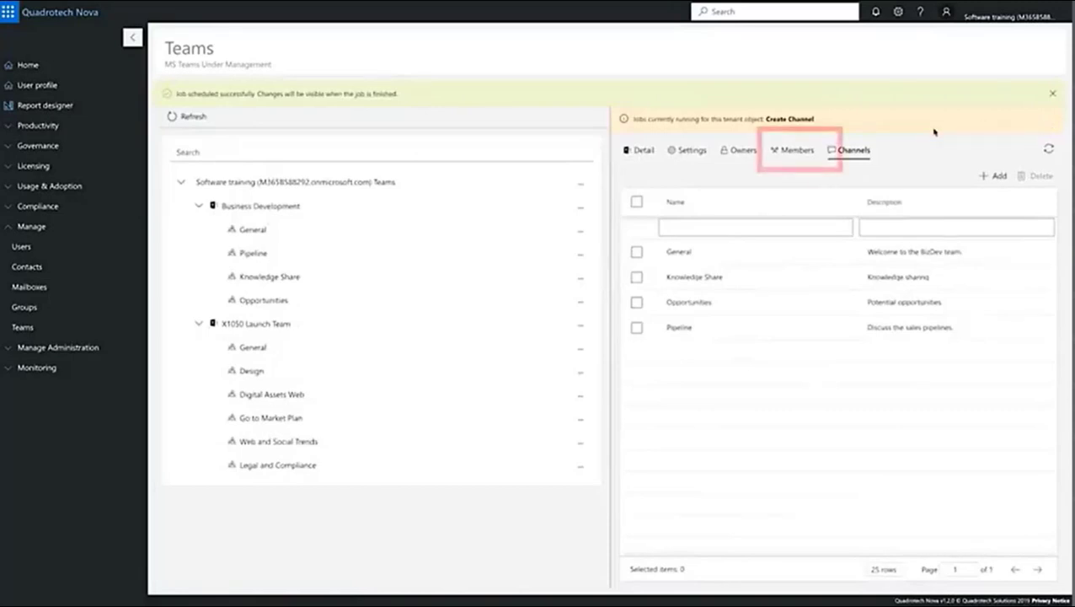
# Step: Add two users as new members of the Business Development team
pyautogui.click(790, 150)
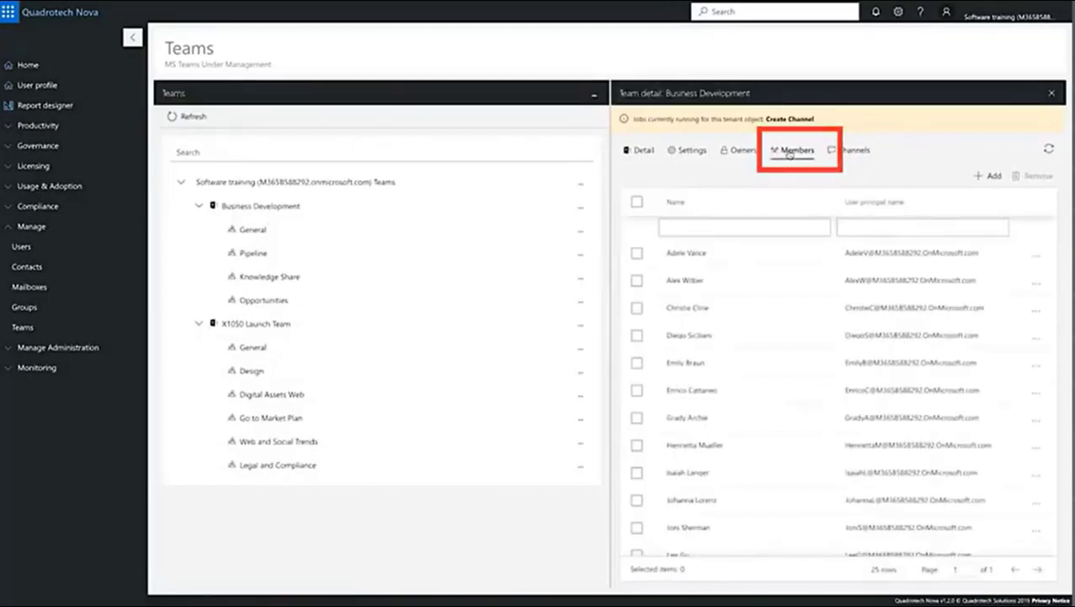
pyautogui.click(988, 176)
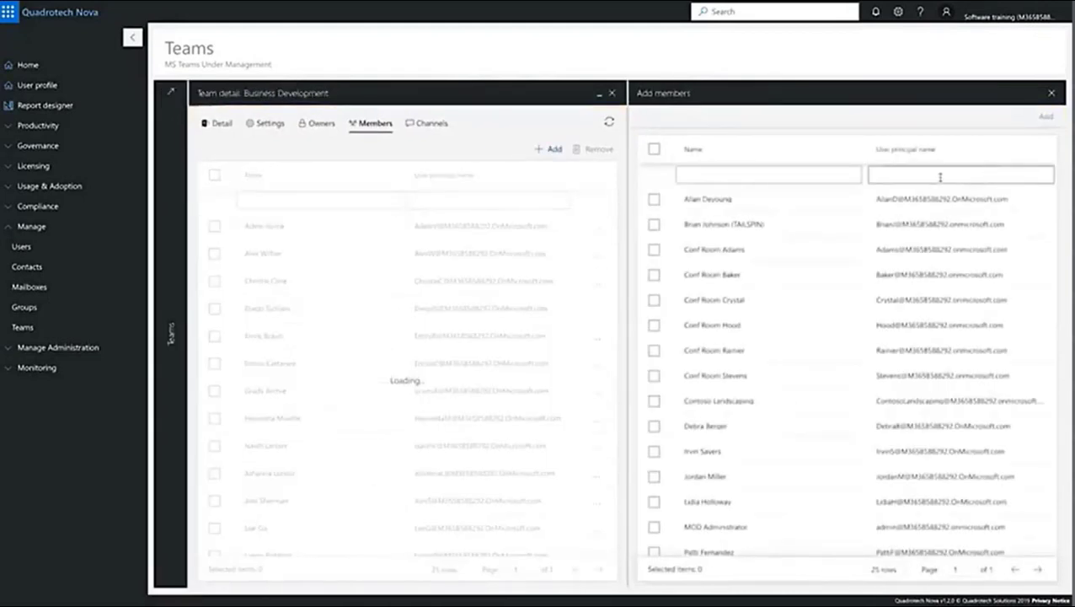
pyautogui.click(654, 201)
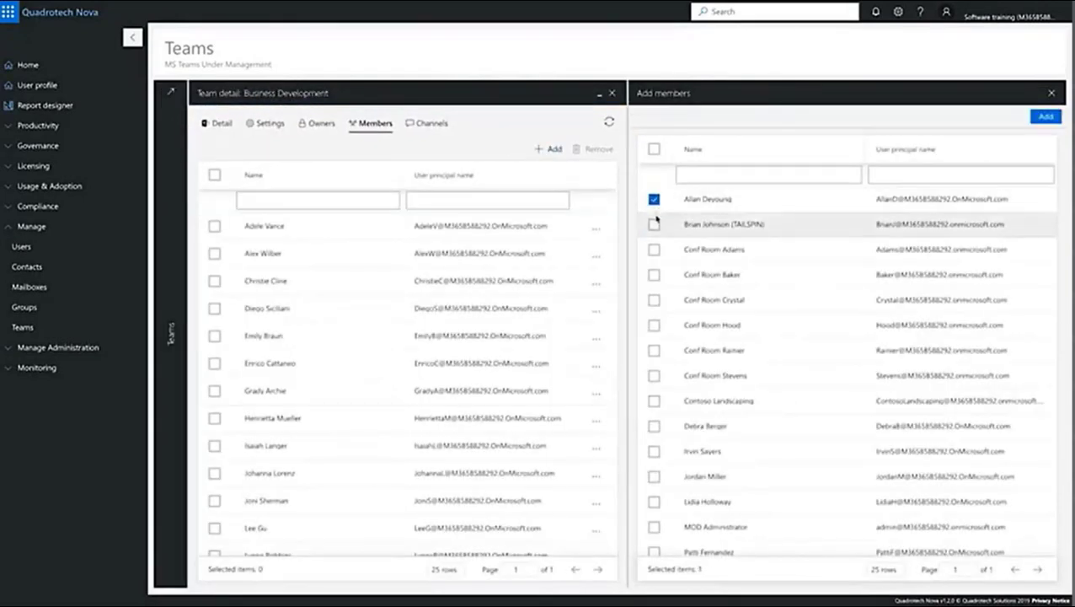
pyautogui.click(654, 224)
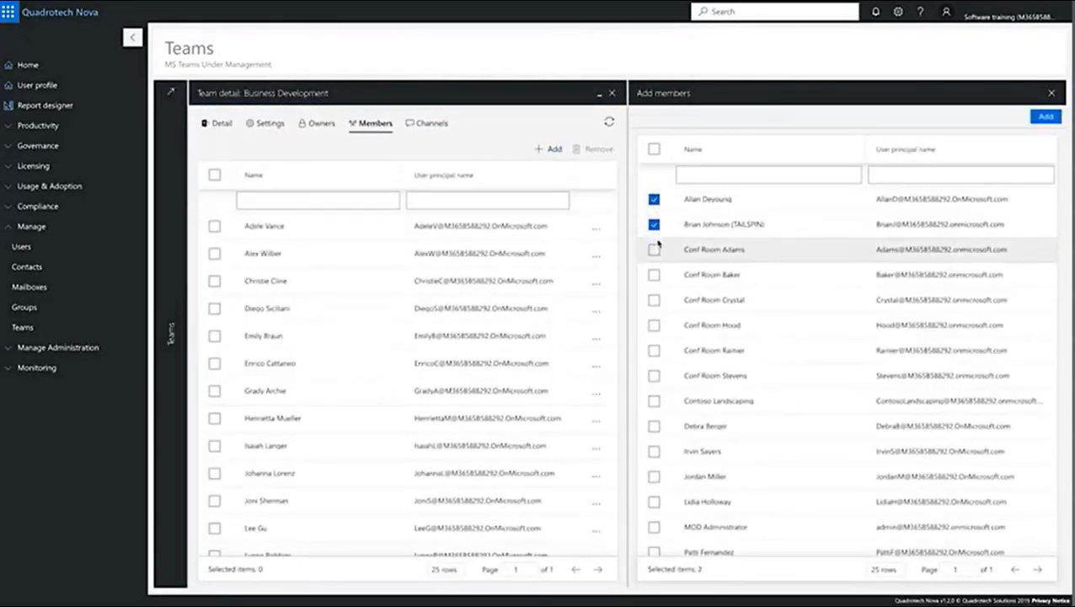
pyautogui.click(1044, 116)
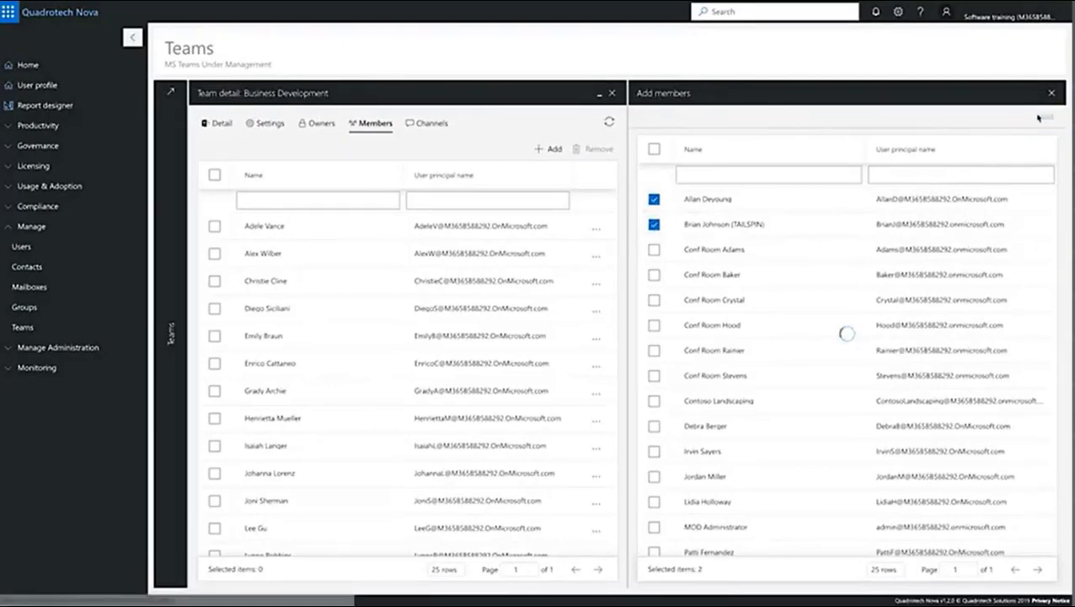